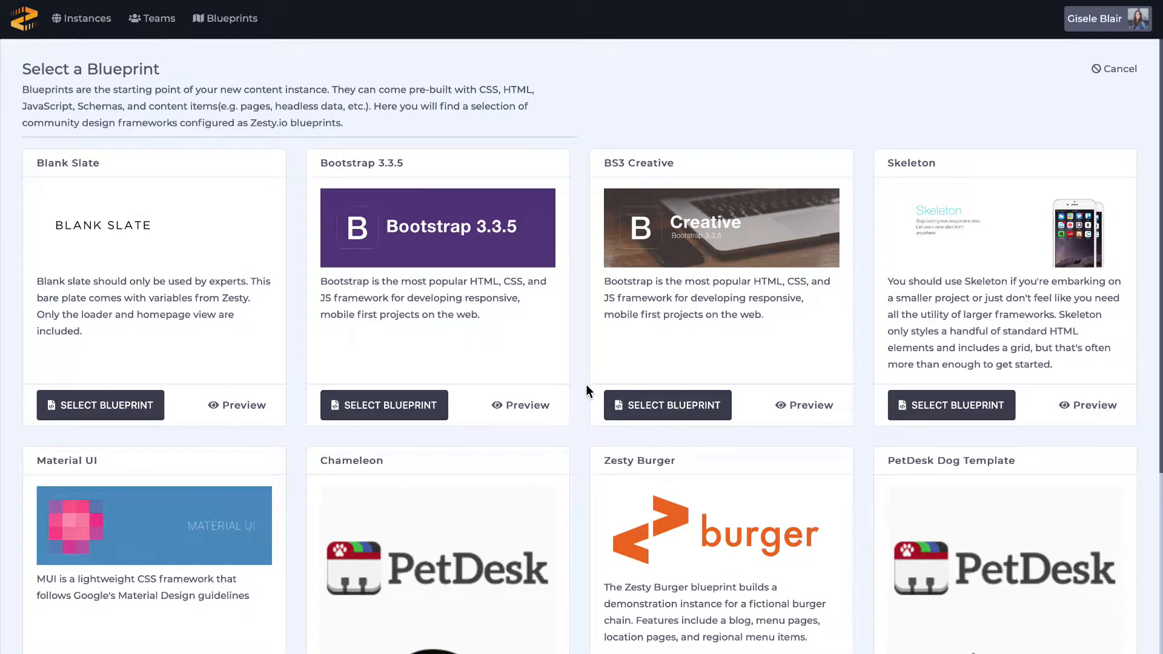
- Choose the Blank Slate blueprint for the new instance and open Acme Software's content for editing
click(152, 405)
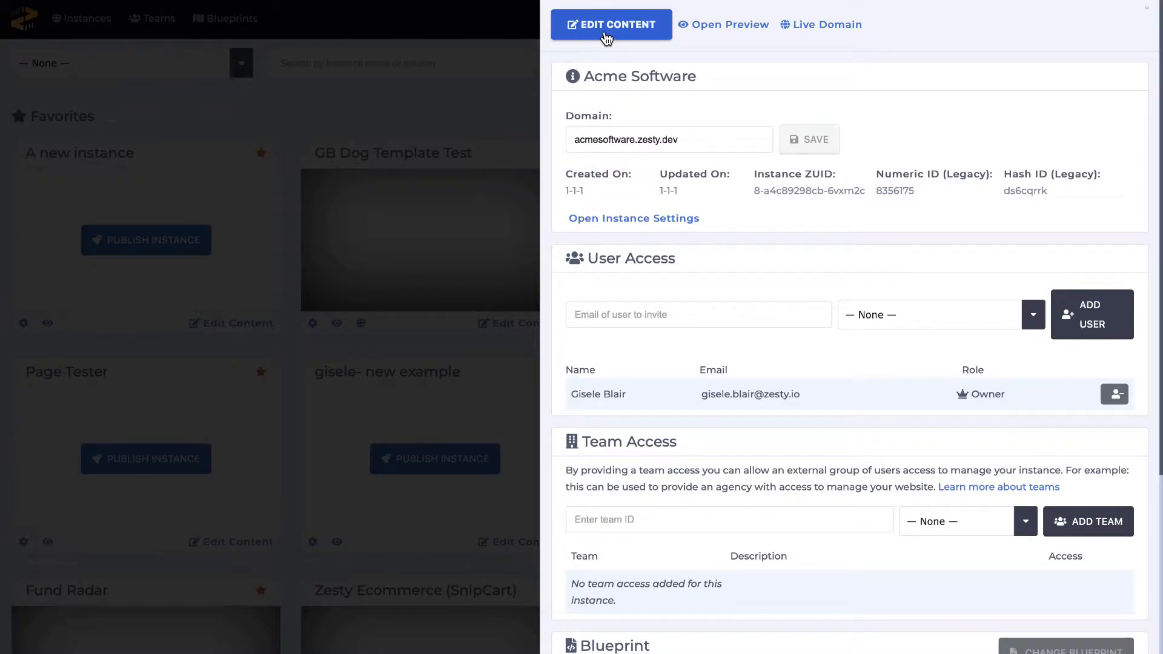
click(611, 24)
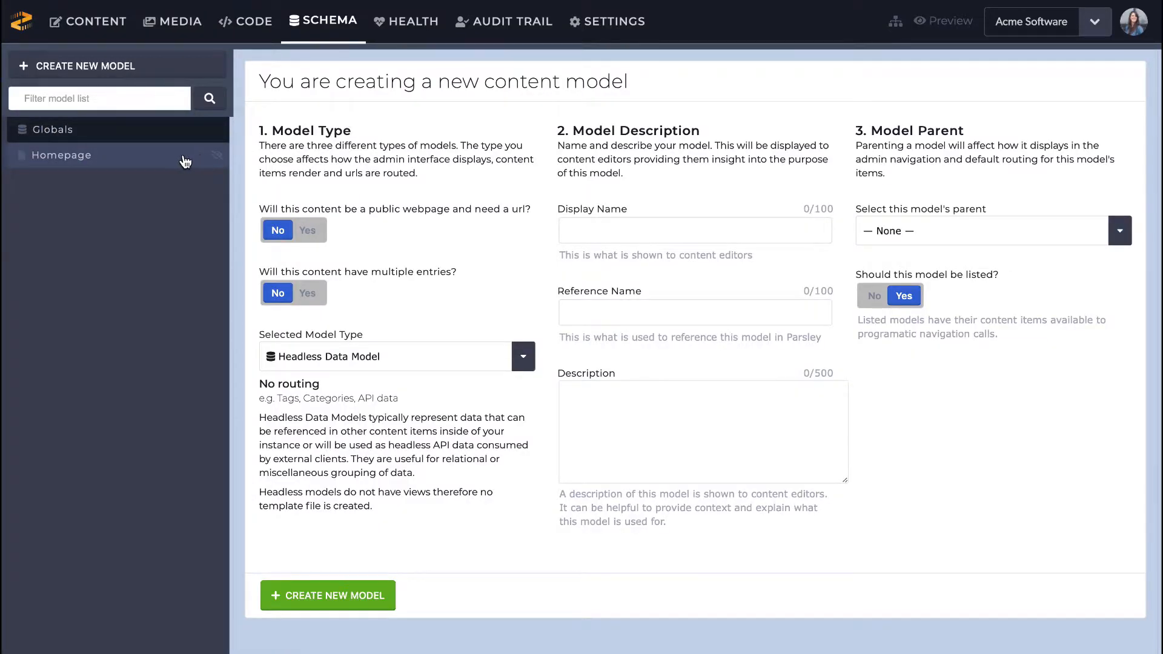
- Deactivate the Intro Text field in the Homepage model and collapse its details
click(185, 161)
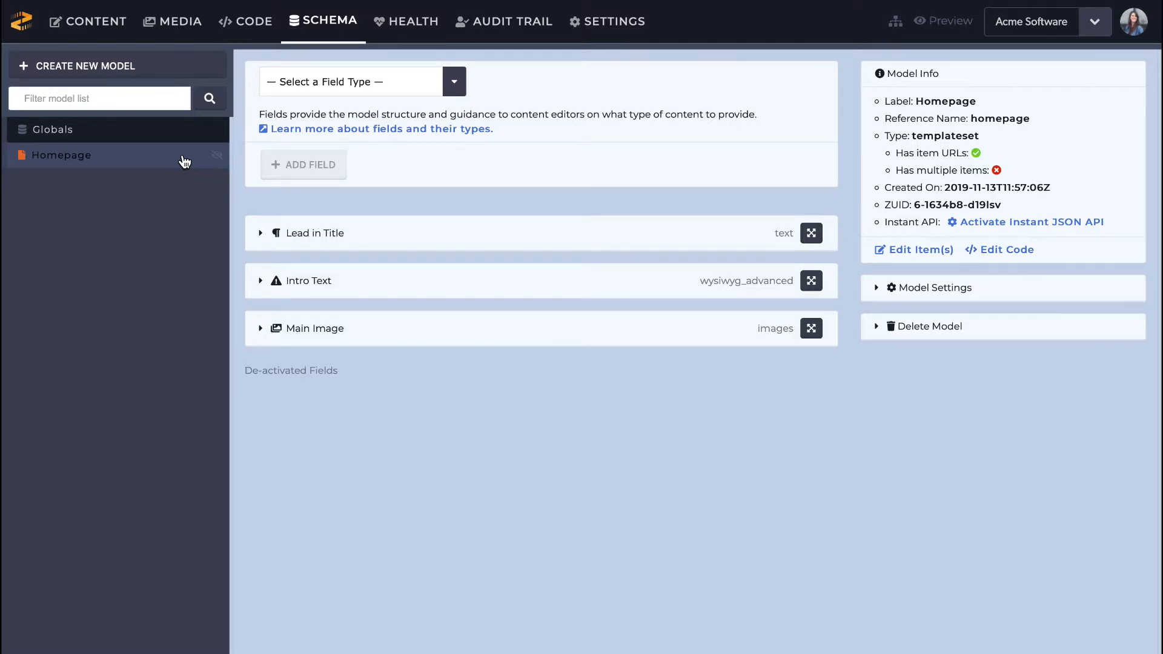
click(308, 281)
click(308, 281)
click(311, 284)
scroll(772, 588, down, 2)
click(772, 589)
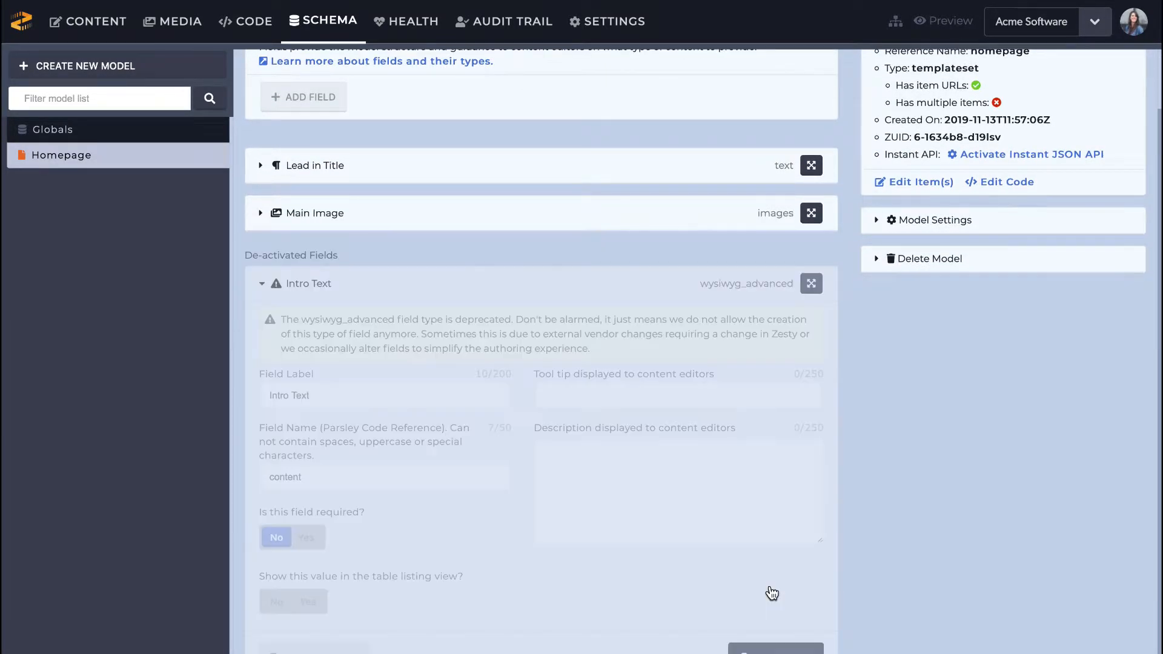
click(260, 292)
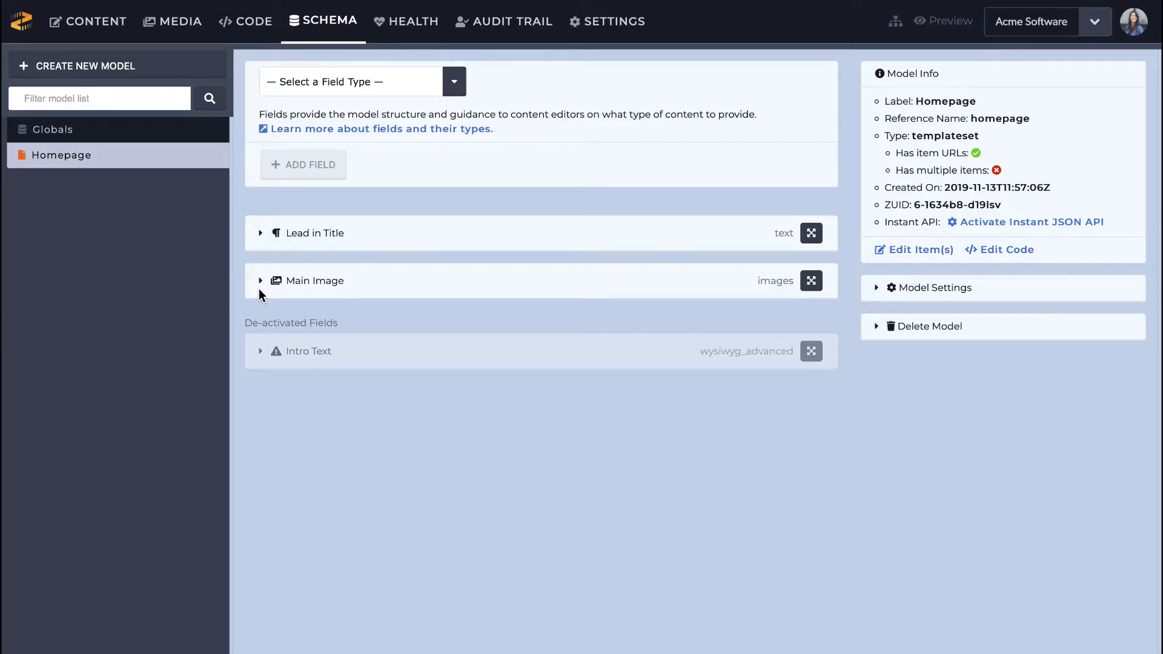
click(260, 286)
click(265, 242)
click(265, 242)
- Add a Text field labelled "Button Text" and an Internal Link field labelled "Button Link" to the Homepage model
click(360, 99)
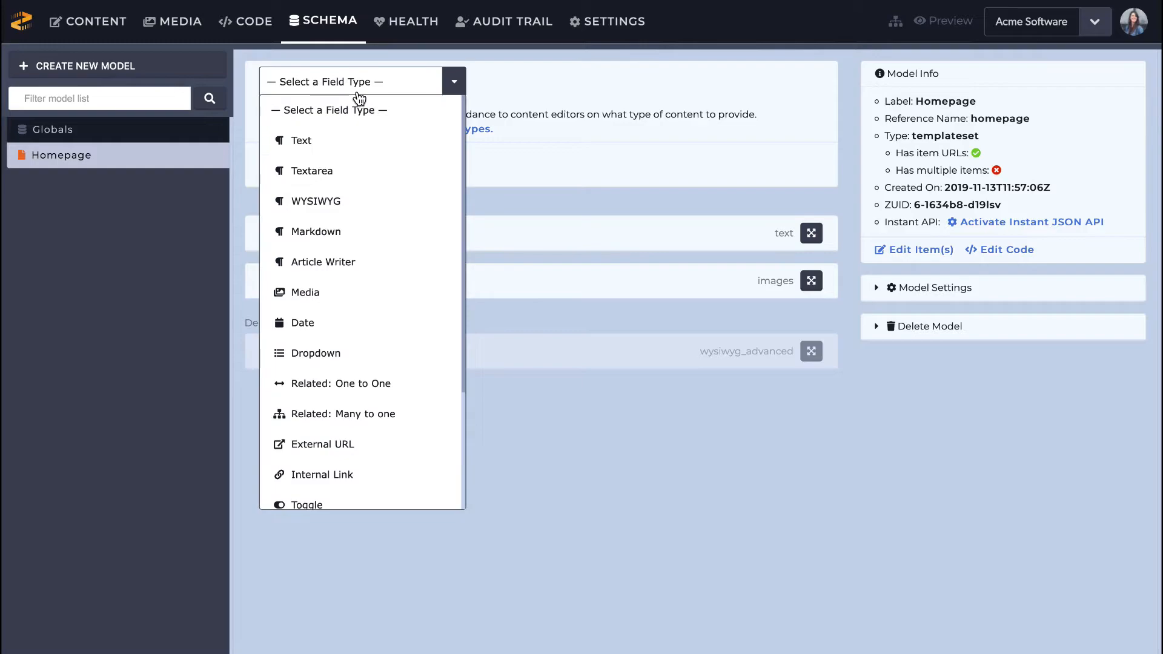
click(374, 142)
text(Button Text)
click(323, 424)
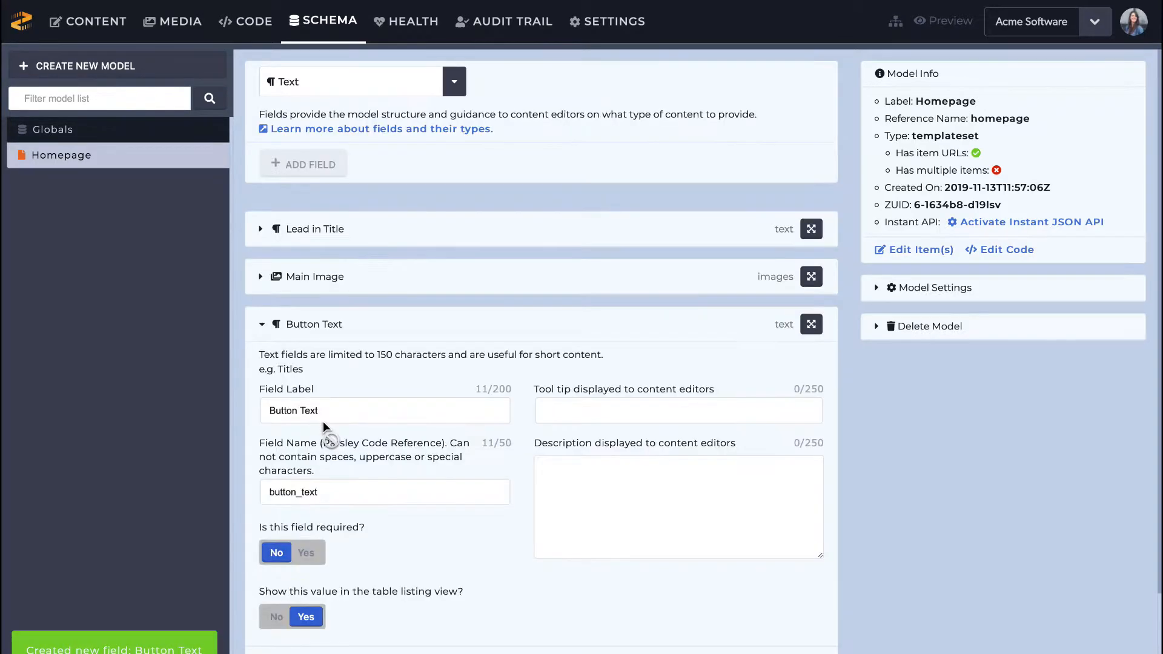
click(352, 81)
click(356, 475)
text(Button Link)
click(337, 427)
- Add Text fields labelled "Features Eyebrow" and "Features Subtitle" to the Homepage model
click(345, 169)
text(Features Eyebrow)
click(312, 428)
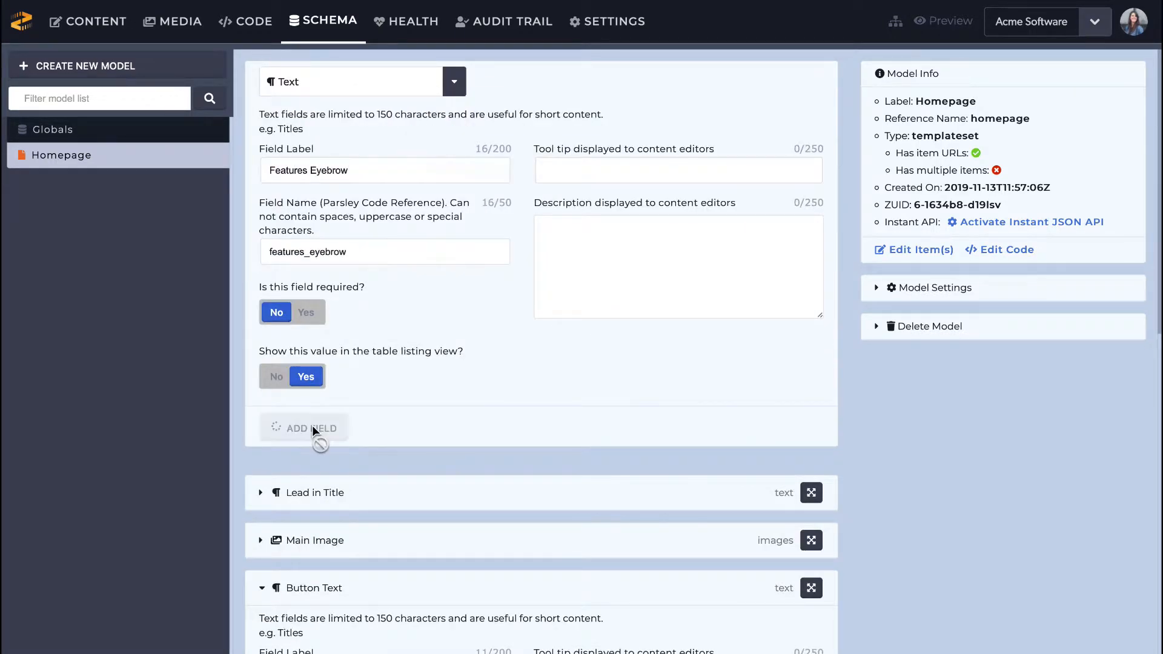
click(329, 150)
text(Features Subtitle)
click(318, 427)
- Add a Media field labelled "Features Image" to the Homepage model
click(351, 81)
click(337, 294)
text(Features Image)
click(330, 557)
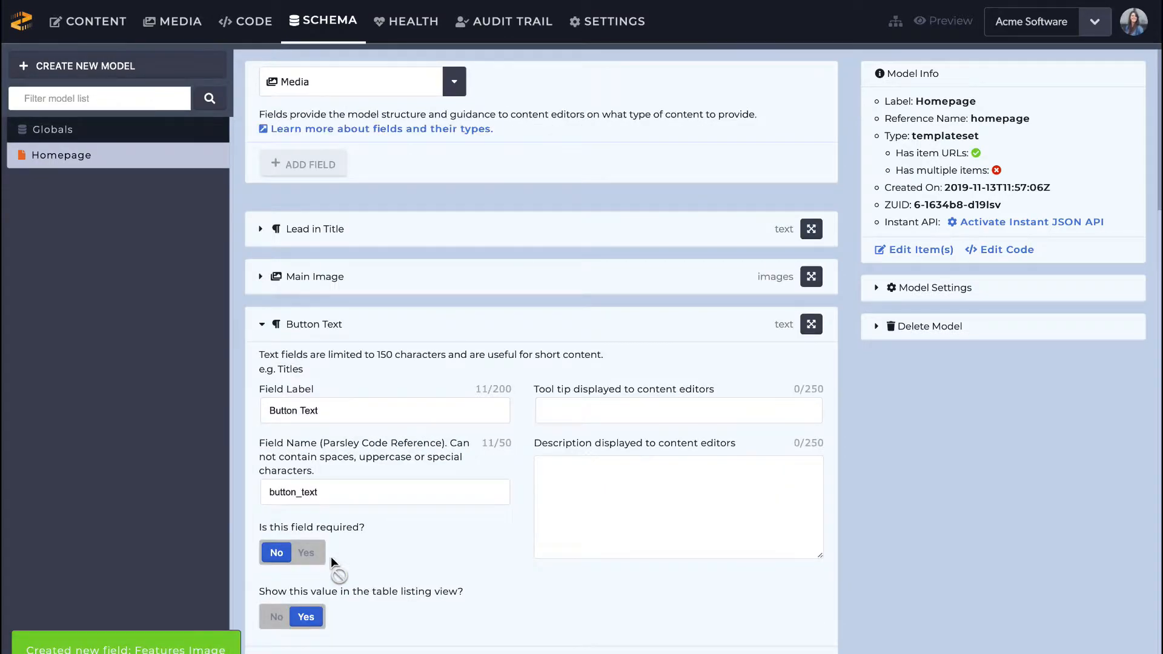
- Create a headless data model named "Our Process" with multiple entries and assign it a parent model
click(181, 72)
click(320, 303)
click(586, 241)
text(Our Process)
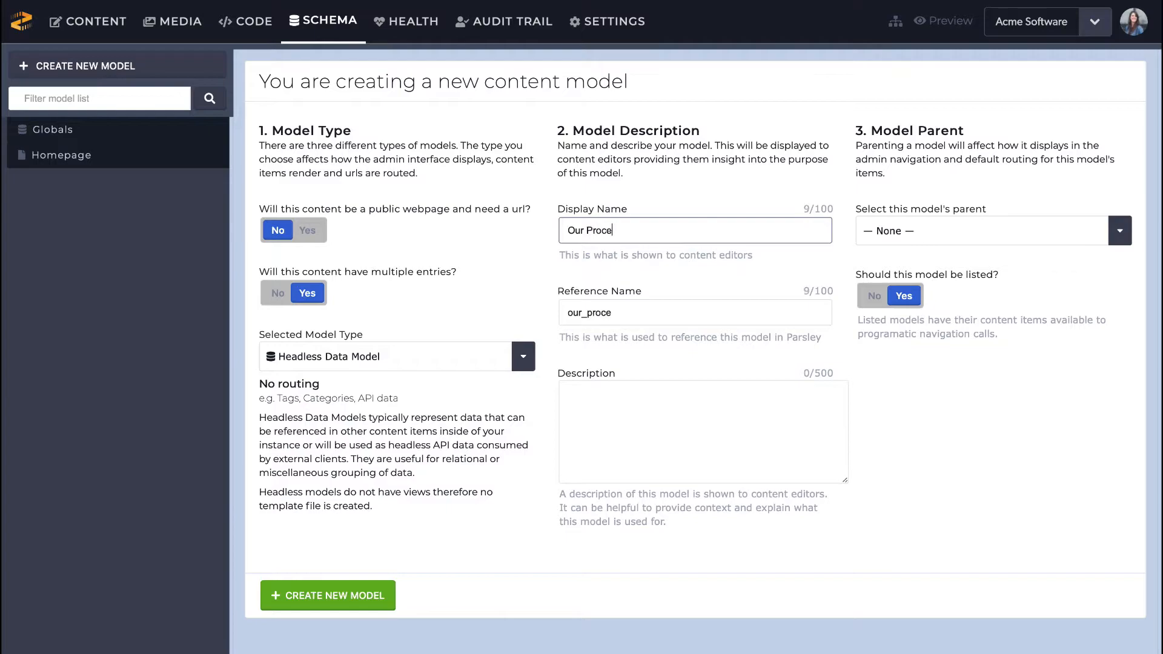
click(890, 232)
click(896, 317)
click(362, 597)
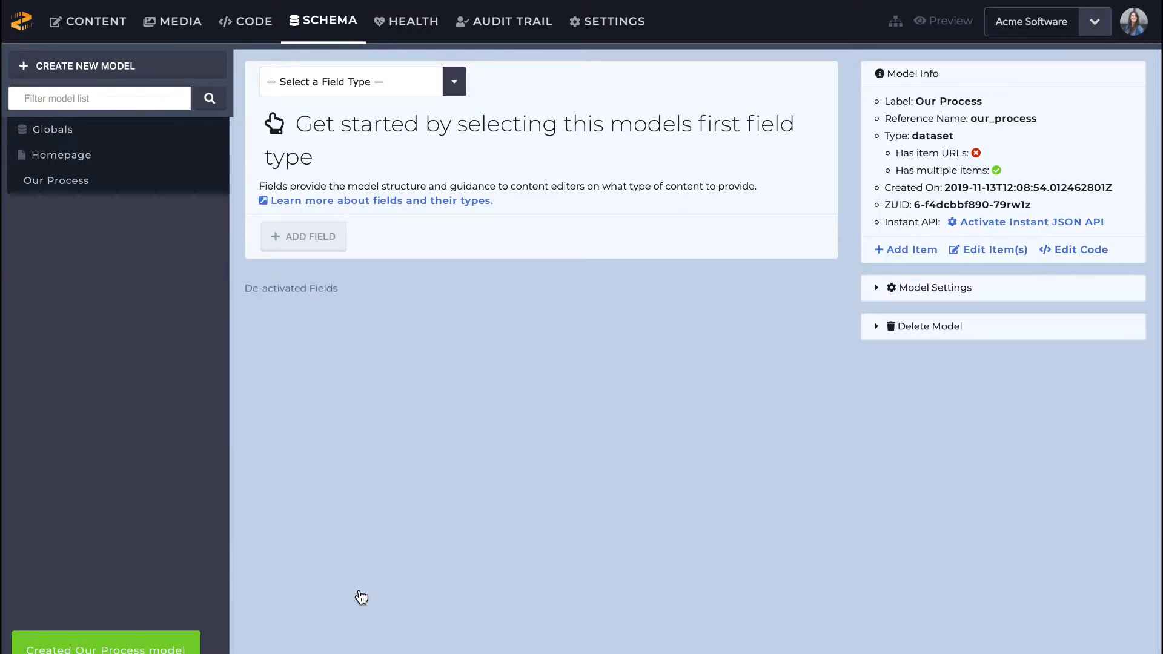
- Add a Media field labelled "Process Icon" to the Our Process model
click(454, 81)
click(364, 255)
click(363, 170)
text(Process Icon)
click(303, 553)
- Add a Text field labelled "Process Name" to the Our Process model
click(351, 82)
click(351, 106)
click(364, 170)
text(Process Name)
click(339, 424)
- Add a WYSIWYG field labelled "Process Description" to the Our Process model
click(357, 81)
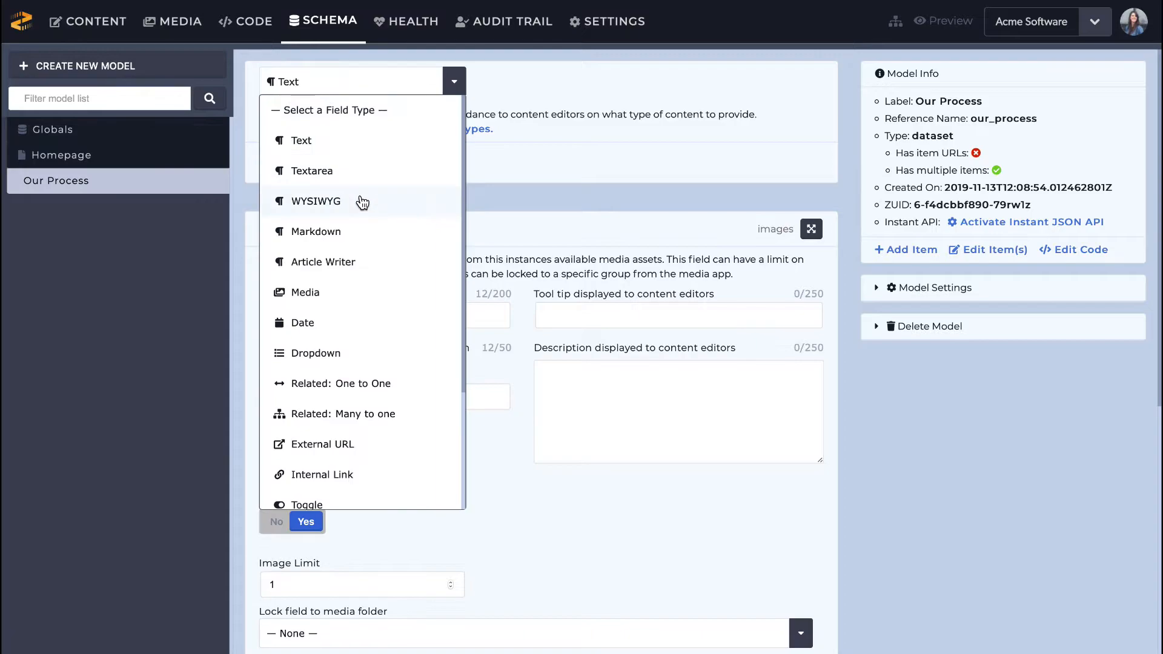
click(358, 200)
click(359, 175)
text(Process Description)
click(336, 434)
- Add a Sort field labelled "Sort Order" to the Our Process model
click(358, 81)
click(340, 560)
click(363, 141)
text(Sort Order)
click(340, 409)
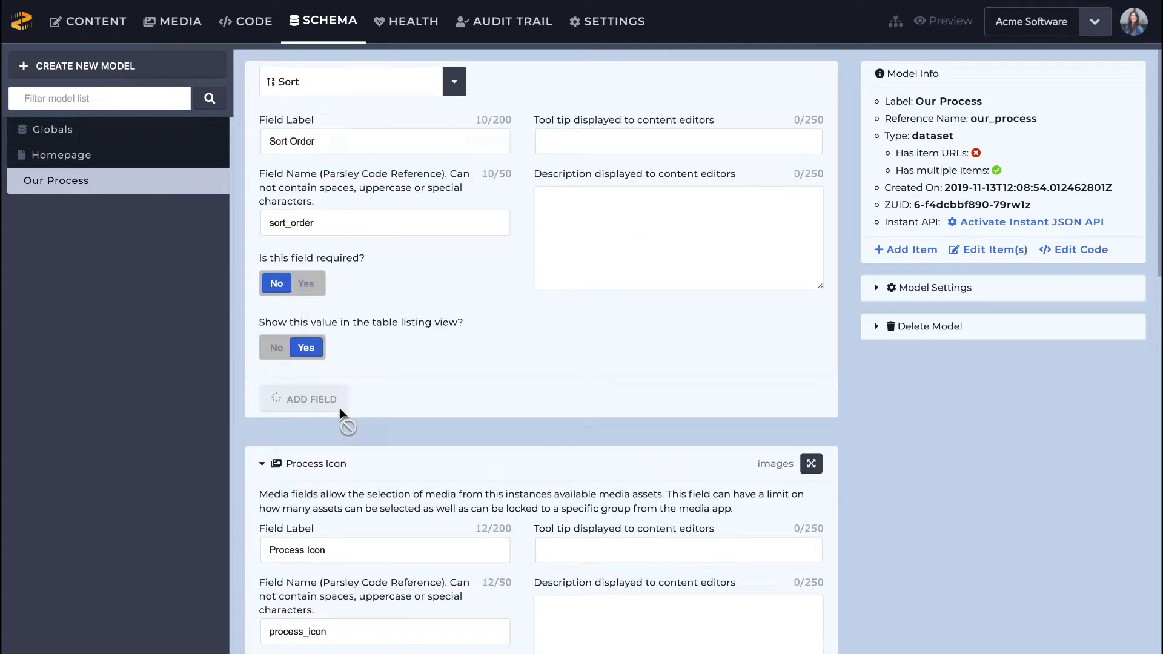
- Create a multi page model named "Service Pages" with public URLs and multiple entries
click(167, 72)
click(307, 231)
click(307, 293)
click(620, 229)
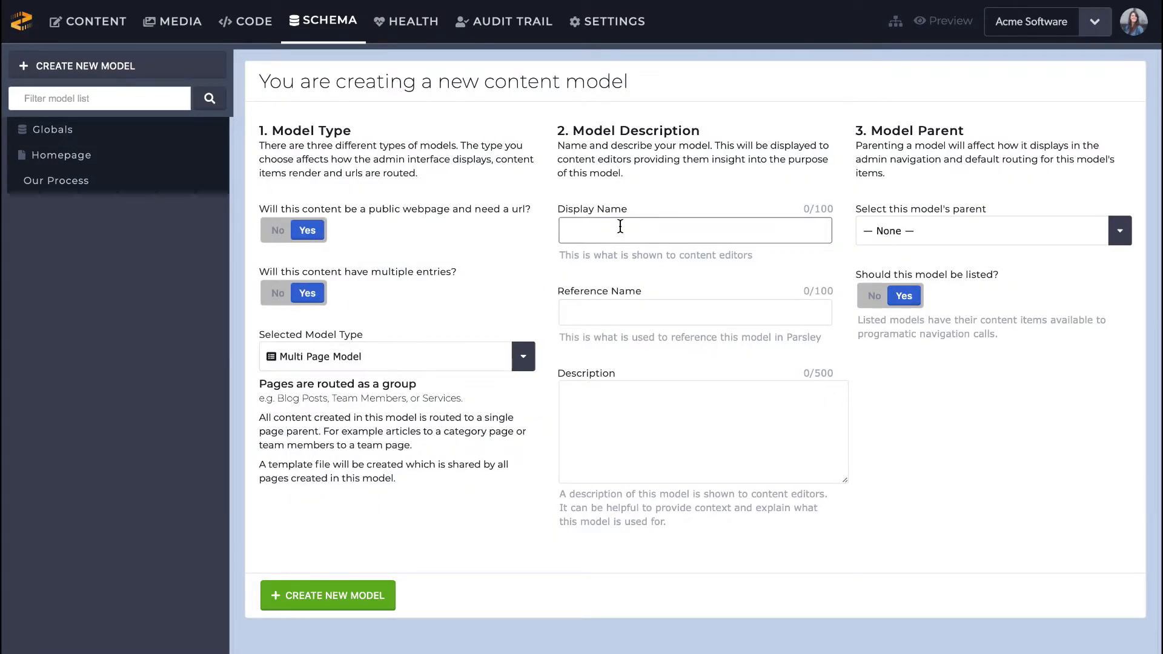
text(Service Pages)
click(363, 601)
- Add Text fields labelled "Eyebrow Text" and "Title" to the Service Pages model
click(393, 81)
click(372, 135)
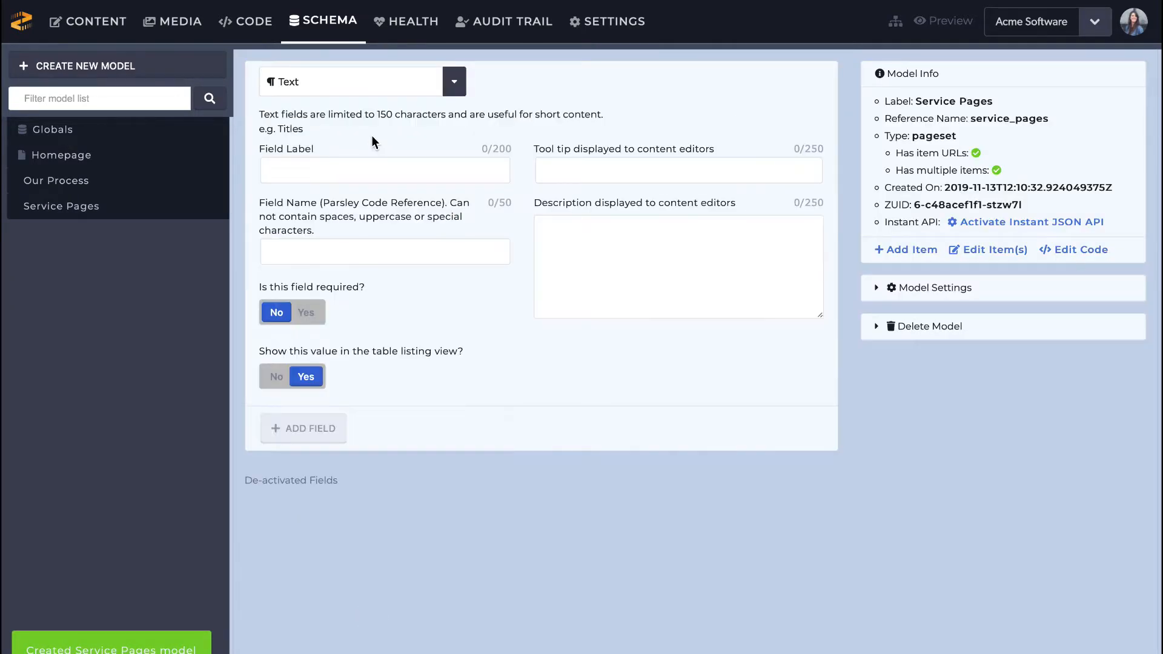
text(Eyebrow Text)
click(340, 408)
click(405, 91)
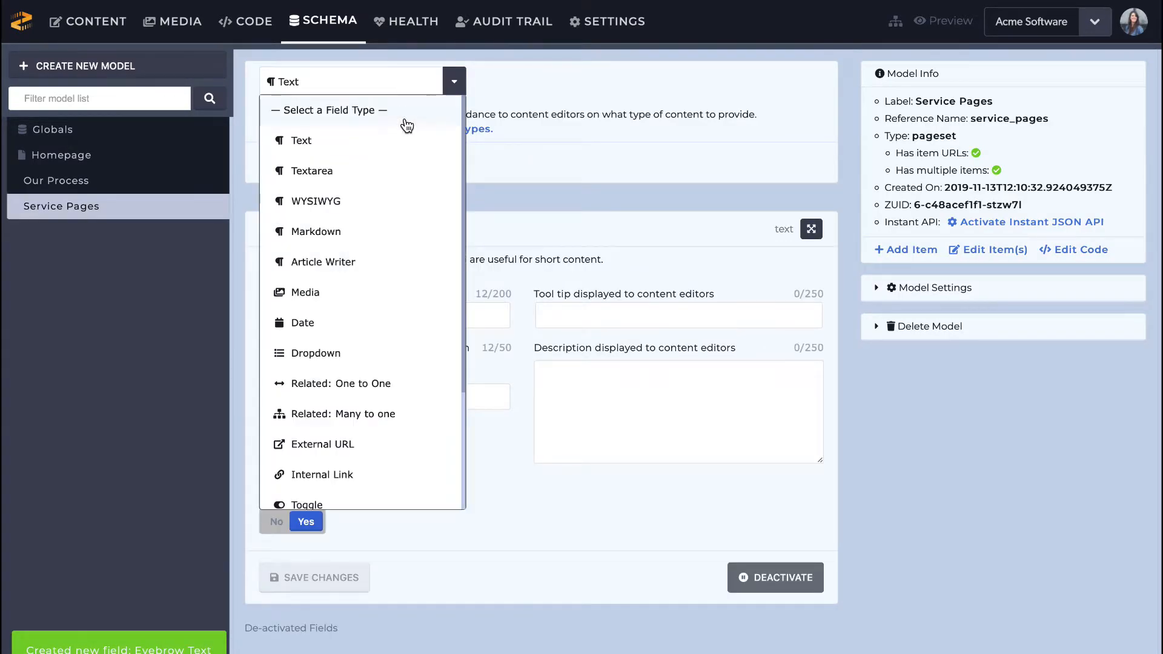
click(405, 136)
text(Title)
click(342, 426)
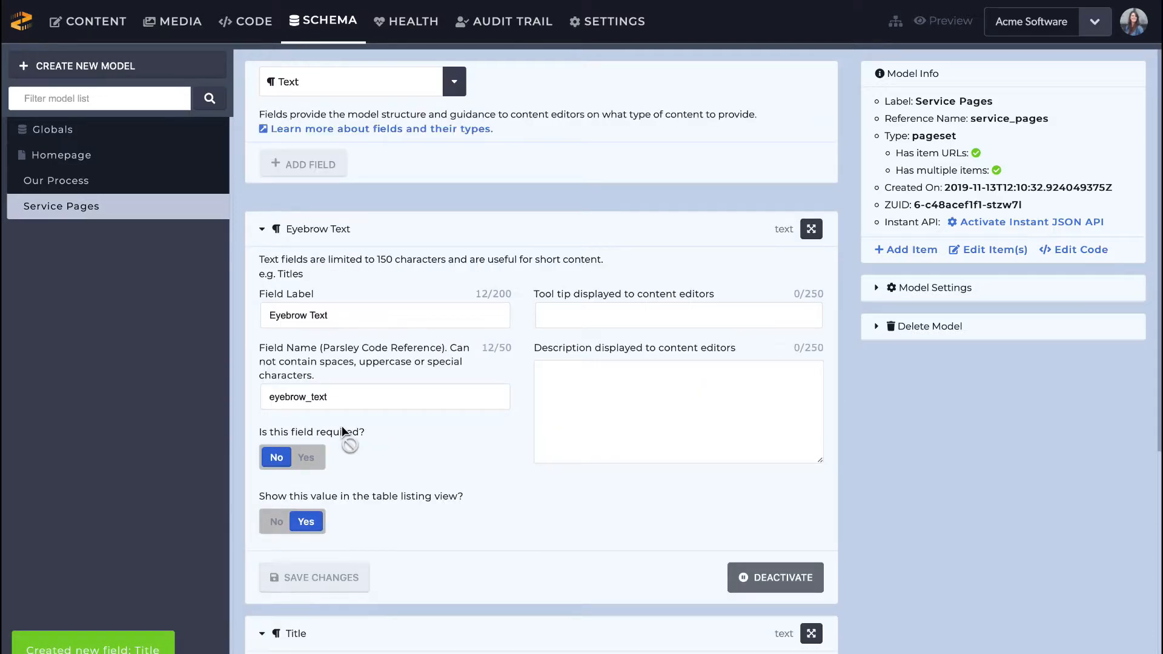
- Add Media fields labelled "Image" and "Service Icon" to the Service Pages model
click(363, 81)
click(340, 291)
text(Image)
click(329, 546)
click(364, 81)
click(340, 294)
text(Service Icon)
click(320, 548)
- Add a WYSIWYG field labelled "Description" and a Text field labelled "Button Text" to the Service Pages model
click(364, 82)
click(340, 164)
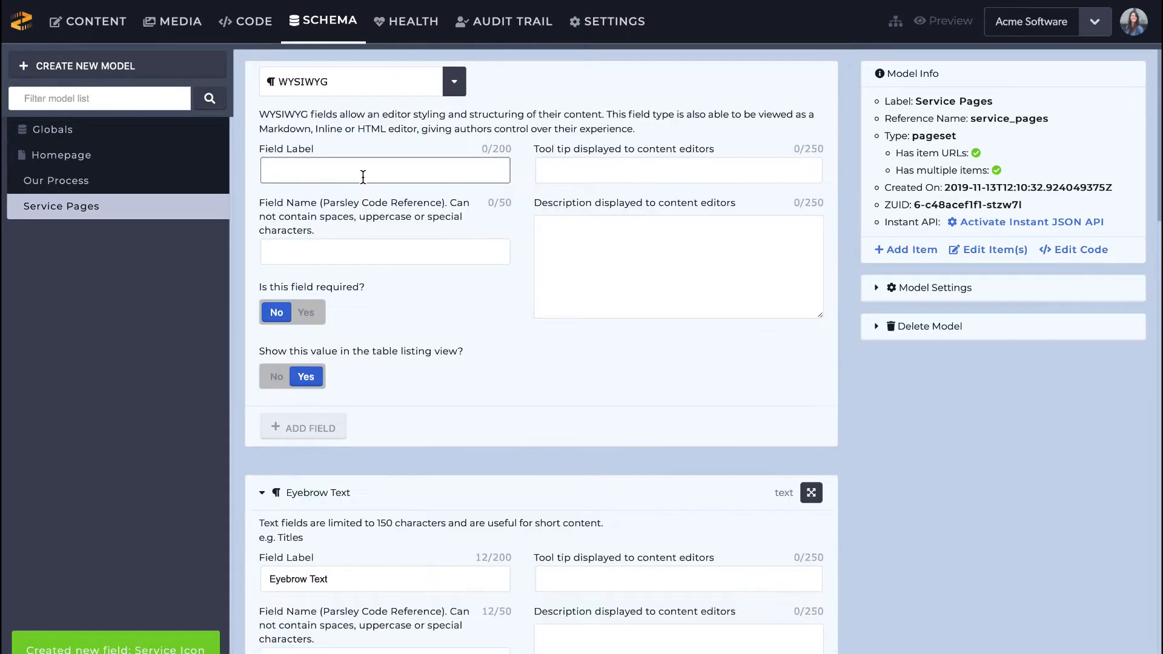
text(Description)
click(340, 430)
click(364, 81)
click(339, 124)
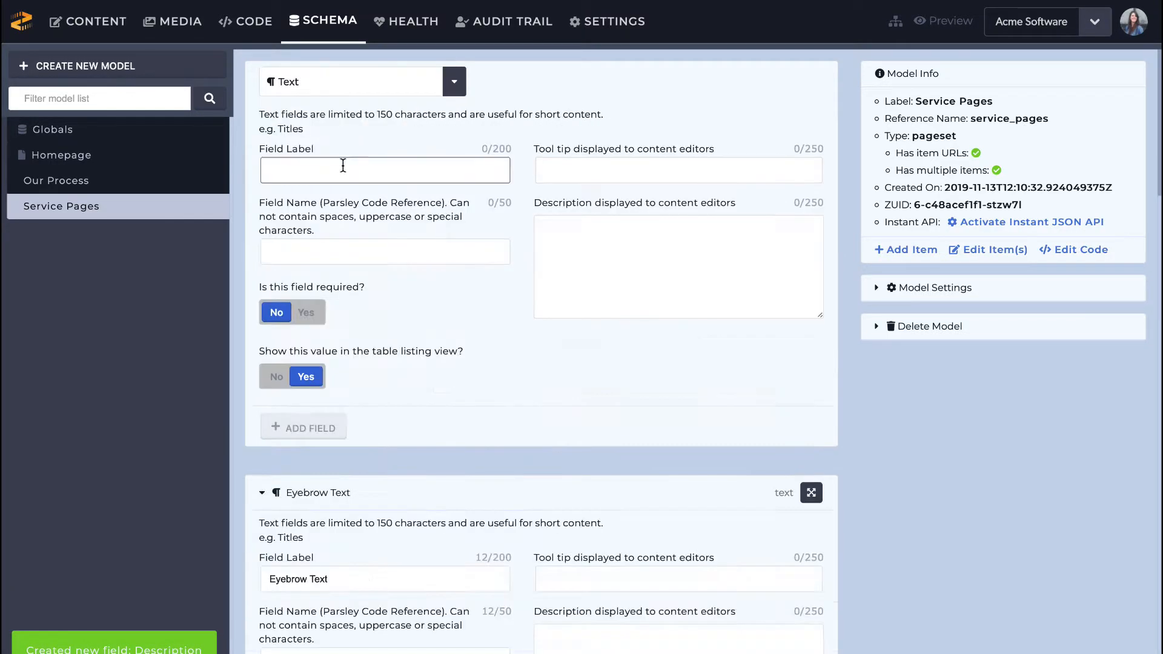
text(Button Text)
click(330, 427)
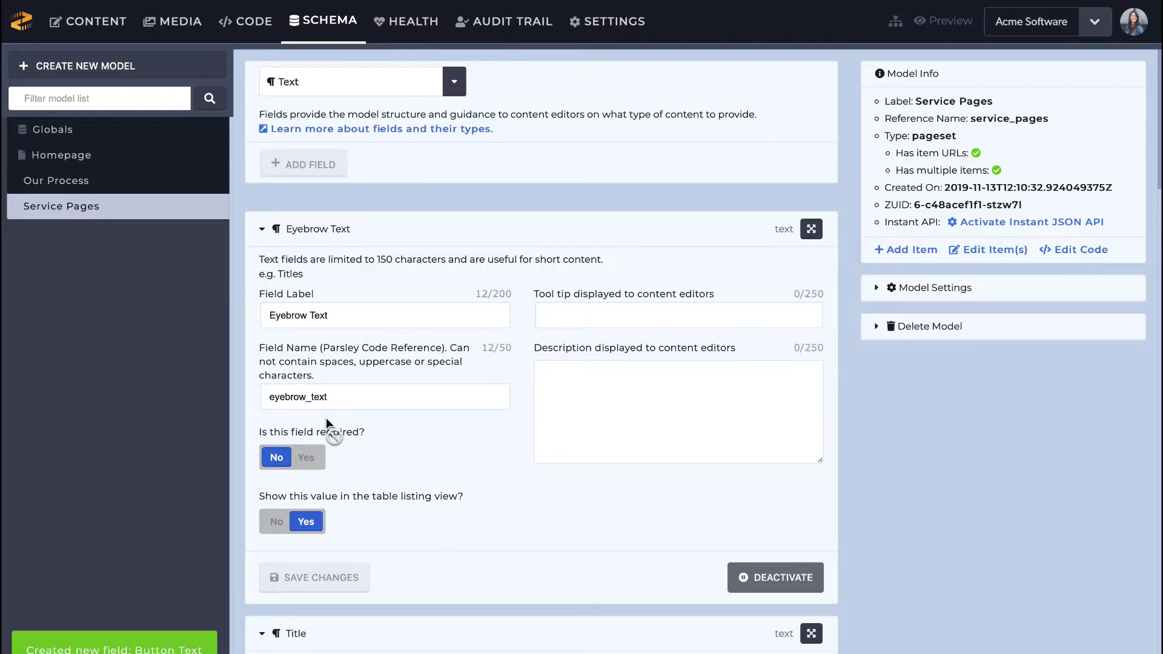
- Add a WYSIWYG field labelled "Content" to the Service Pages model
click(363, 85)
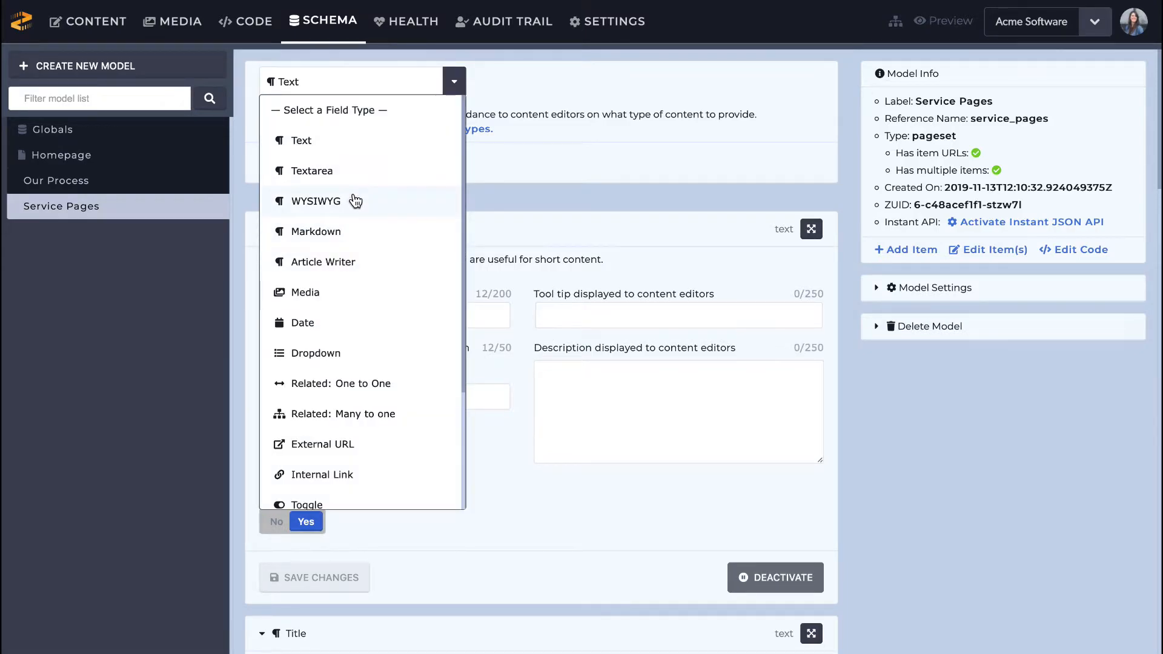
click(354, 207)
text(Content)
click(305, 427)
- Add a Sort field labelled "Sort Order" to the Service Pages model
click(363, 81)
scroll(354, 488, down, 2)
click(355, 487)
text(Sort Order)
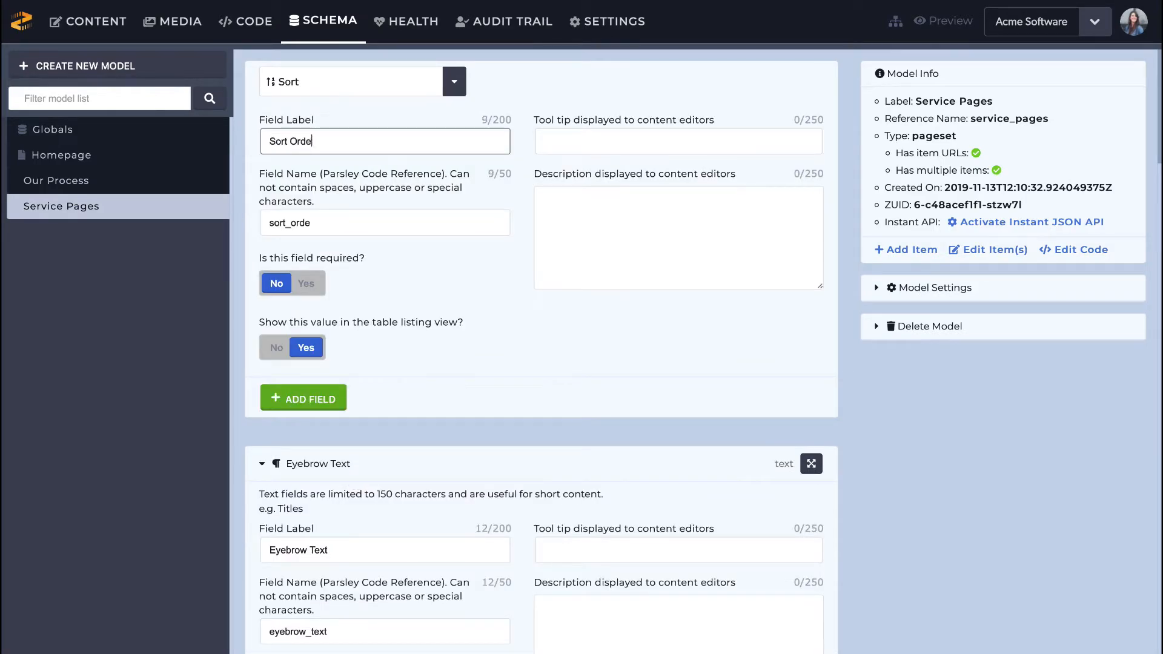
click(305, 398)
- Collapse the expanded field details in the Service Pages model to view its field list
click(266, 325)
click(266, 325)
click(263, 374)
click(262, 420)
scroll(262, 418, down, 3)
click(263, 268)
click(265, 319)
click(262, 363)
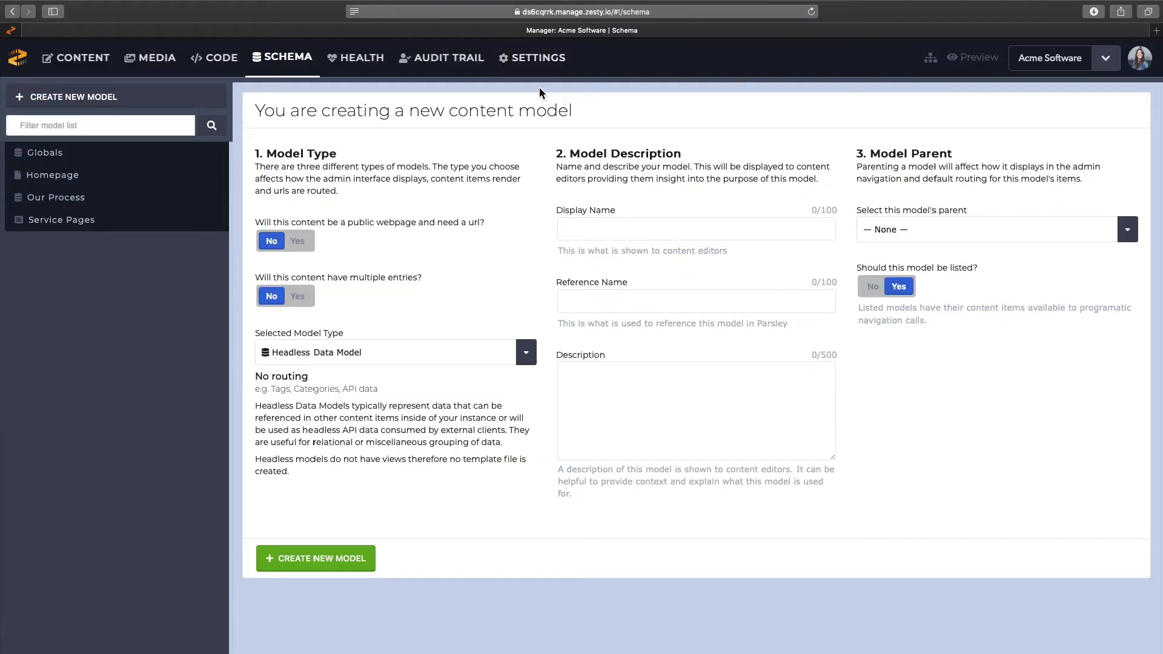
- Create a headless data model named "Featured Benefits" with multiple entries and assign it a parent model
click(297, 295)
click(696, 229)
text(F)
click(1128, 229)
click(1111, 307)
click(329, 553)
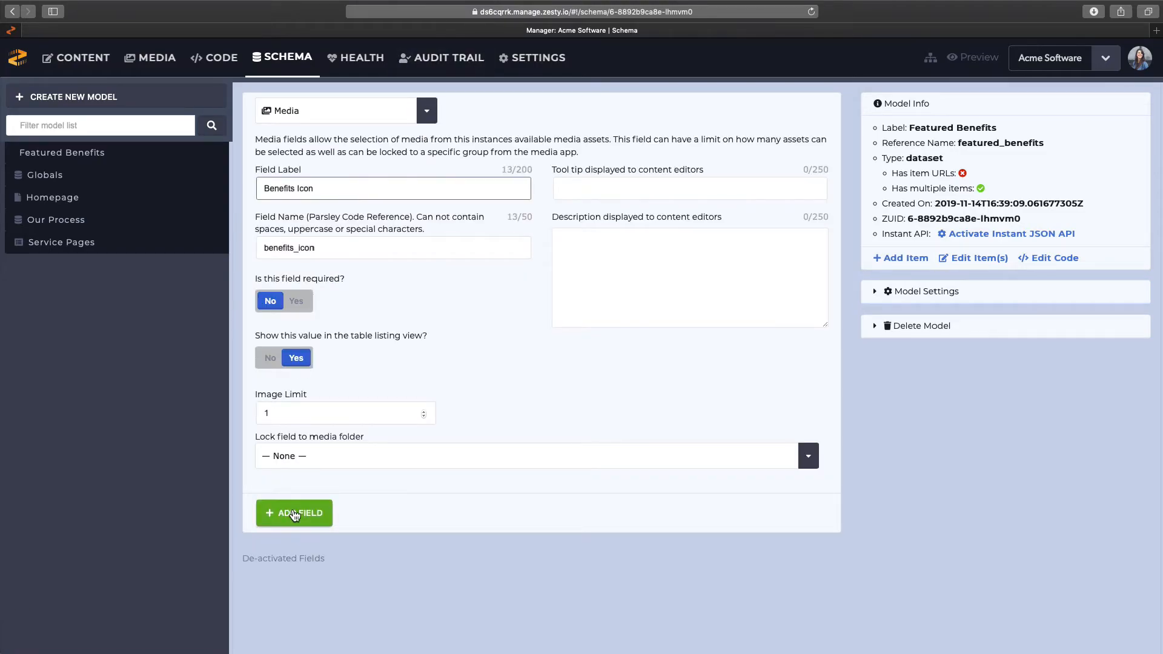
- Add the "Benefits Icon" Media field and a Textarea field for the benefits to the Featured Benefits model
click(291, 510)
text(Benef)
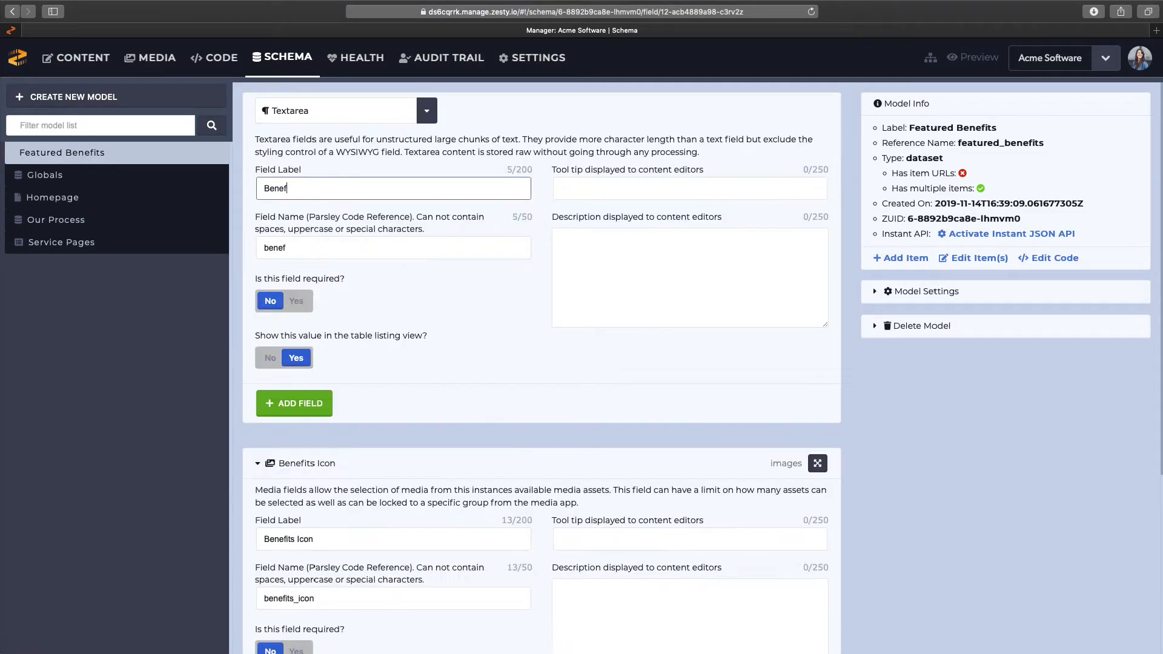
click(311, 404)
- Add a Sort field labelled "Sort Order" to the Featured Benefits model
click(351, 111)
scroll(337, 351, down, 5)
click(315, 426)
click(375, 147)
text(S)
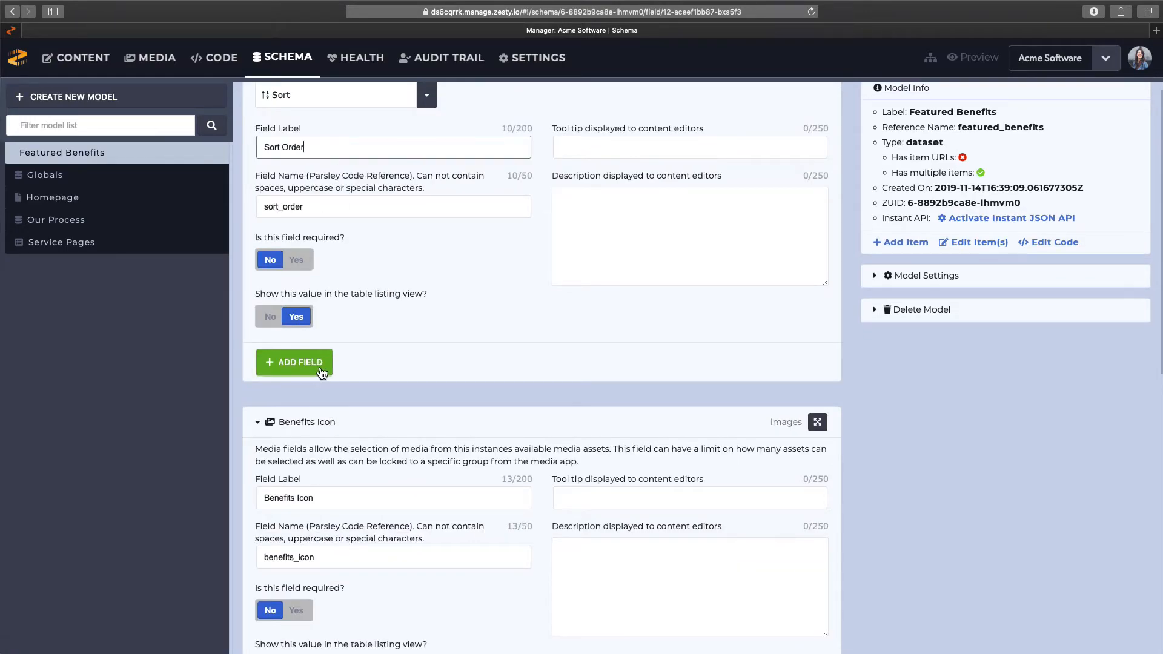
text(ort Order)
click(320, 370)
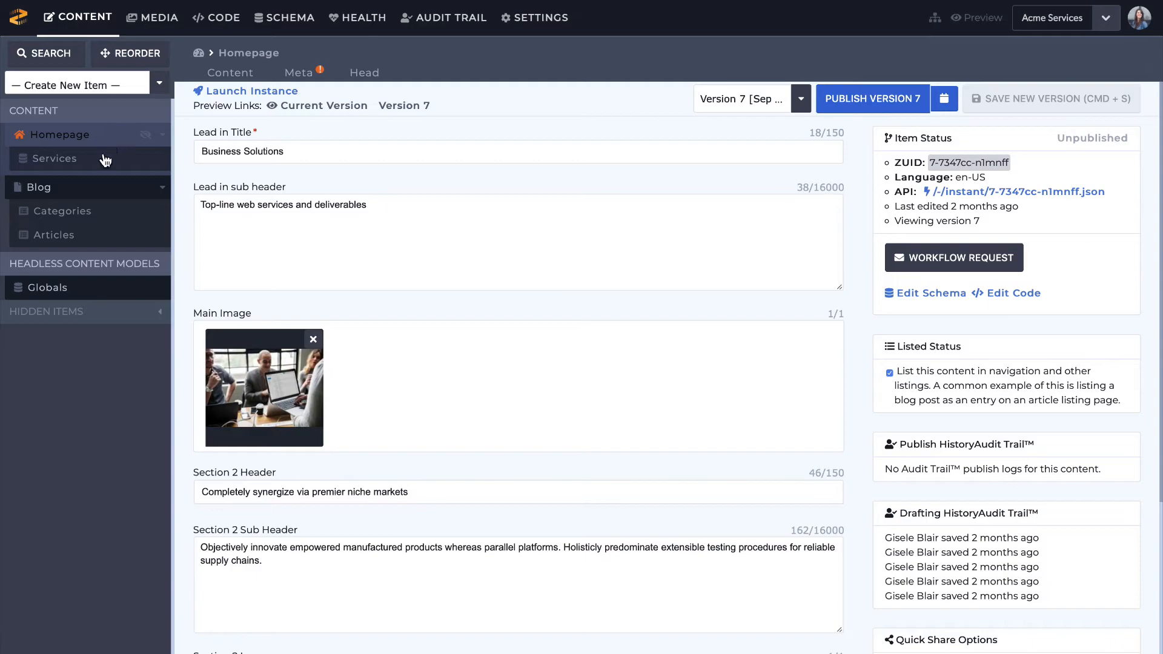
- View the Globals content and the Services entries in the Acme Services instance
click(58, 288)
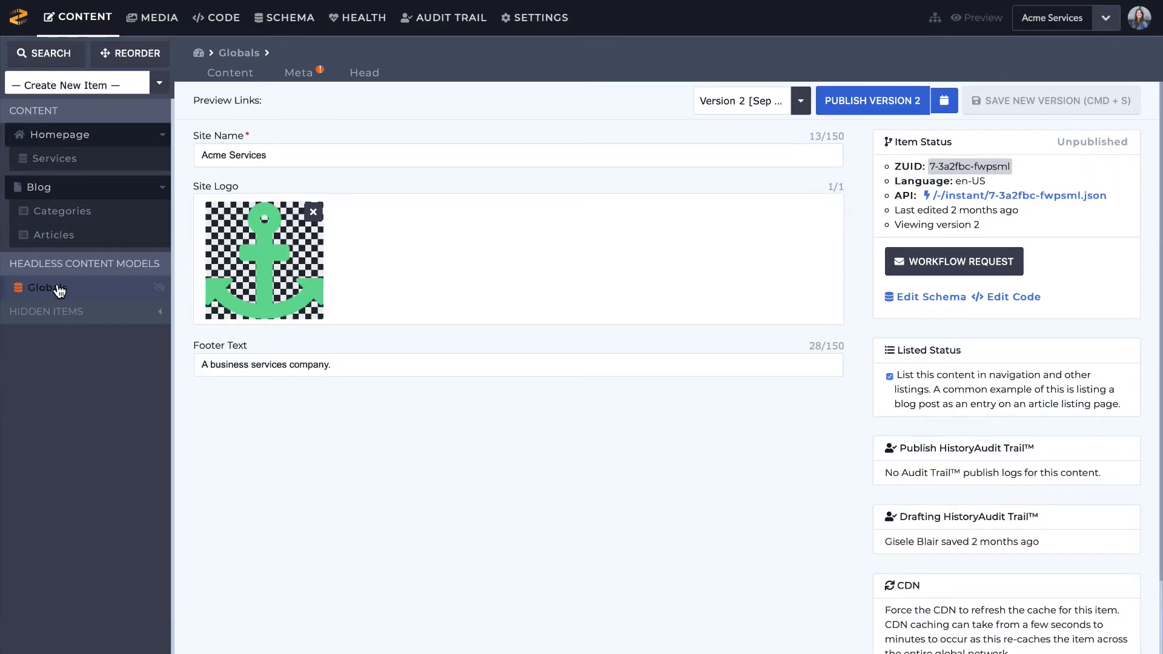
click(64, 167)
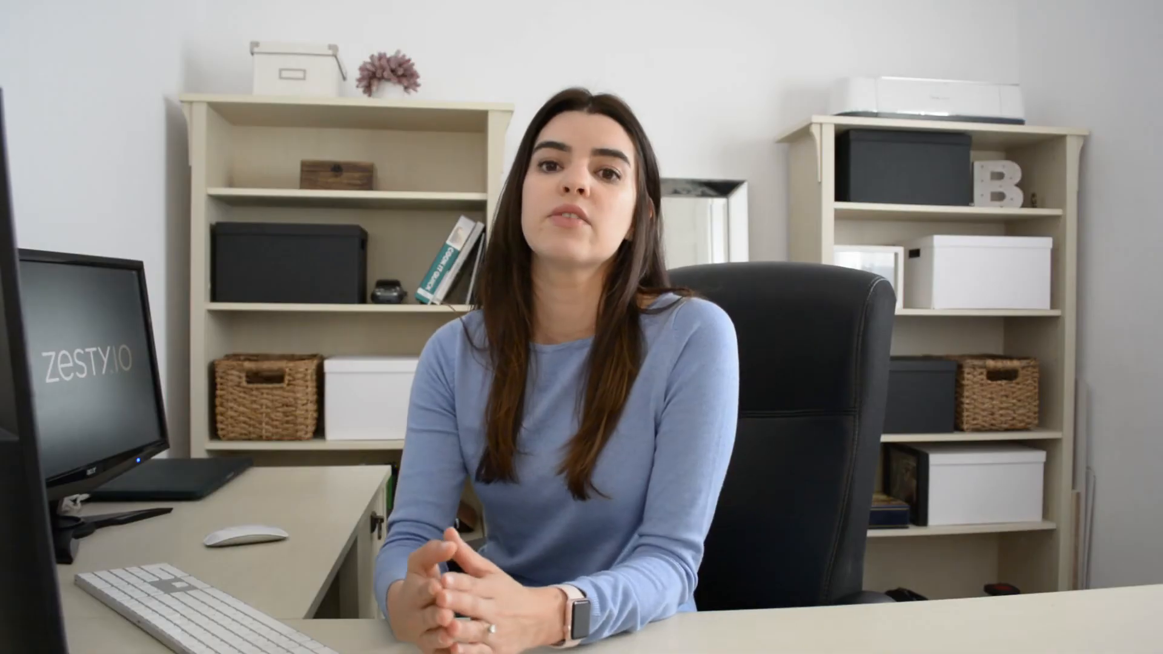